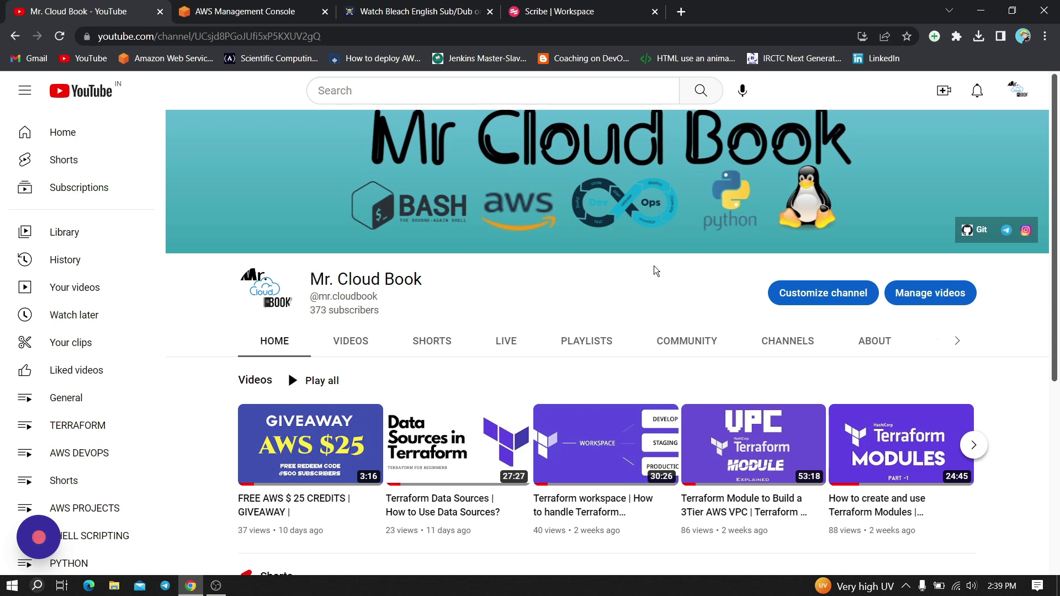
- Switch to the AWS Management Console, dismiss the Scribe notice, and search for iam to open the IAM dashboard
{"action": "left_click", "coordinate": [244, 11]}
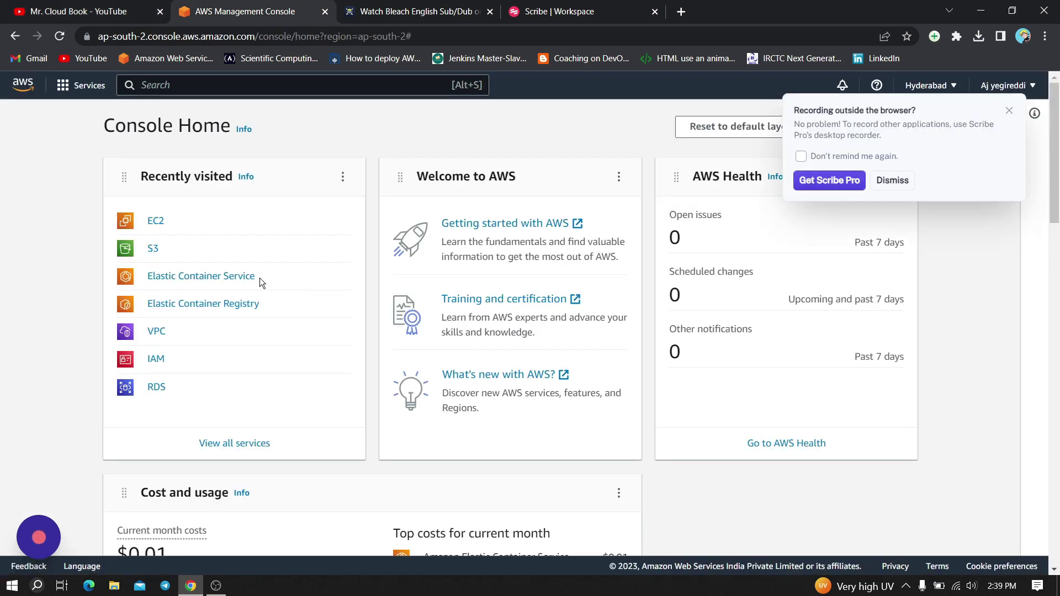
{"action": "left_click", "coordinate": [881, 179]}
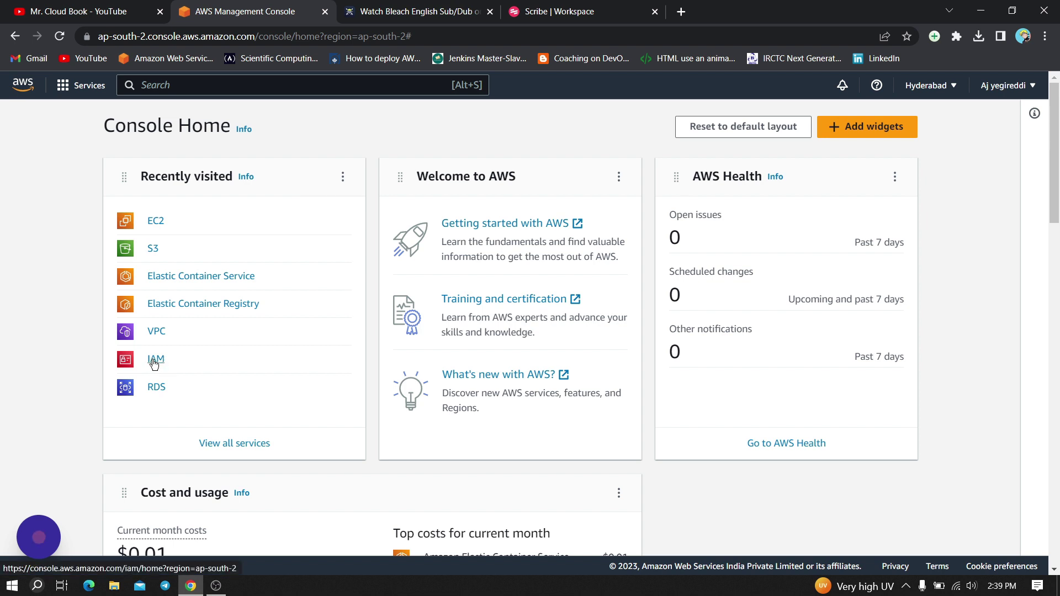
{"action": "left_click", "coordinate": [243, 81]}
{"action": "type", "text": "iam"}
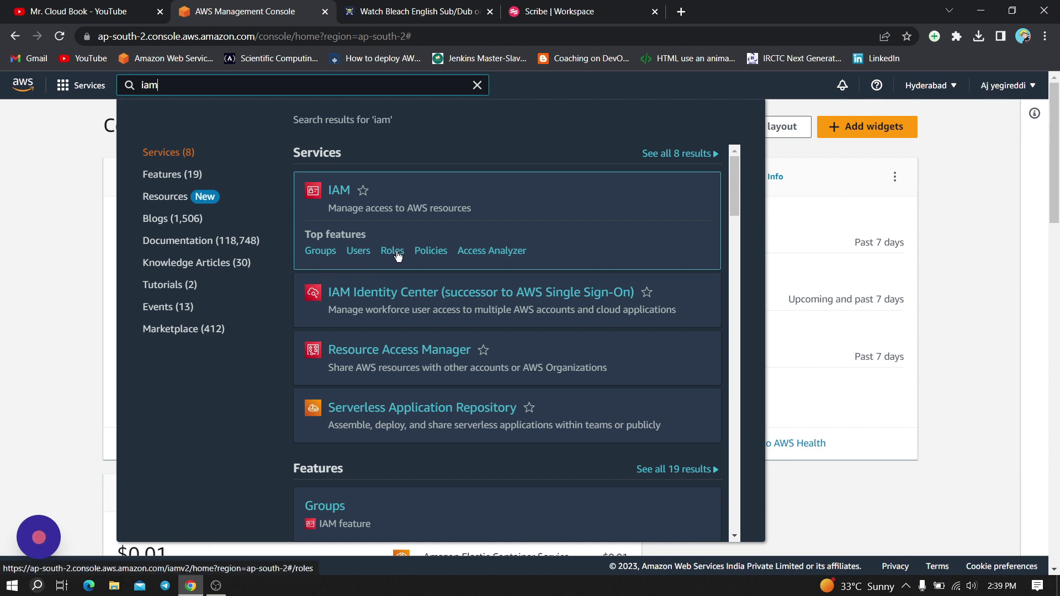
{"action": "left_click", "coordinate": [343, 194]}
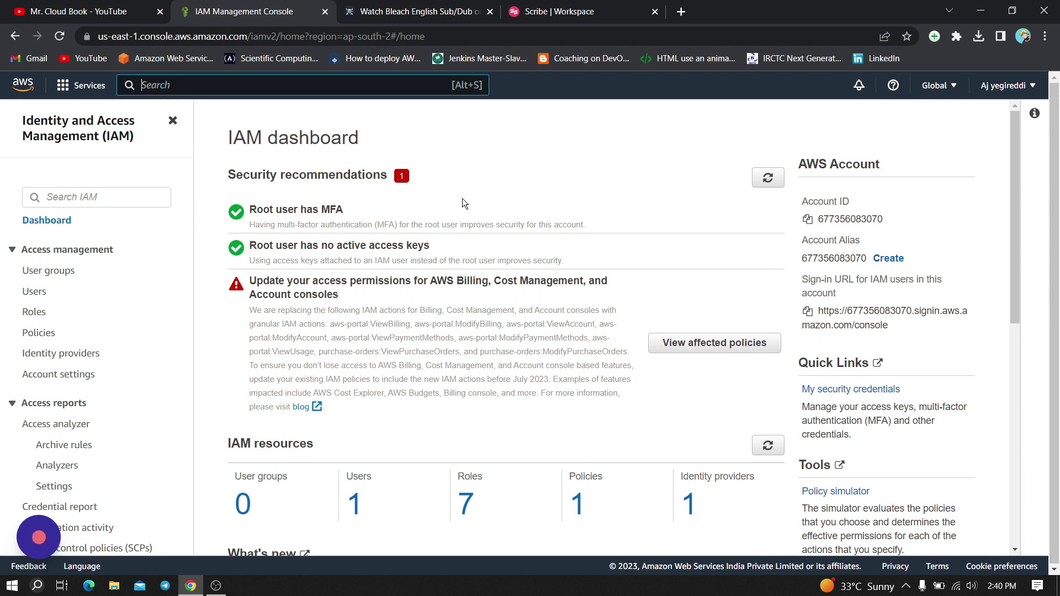
- Start a new IAM user, enter the user name without console access, and continue to the permissions
{"action": "left_click", "coordinate": [37, 297]}
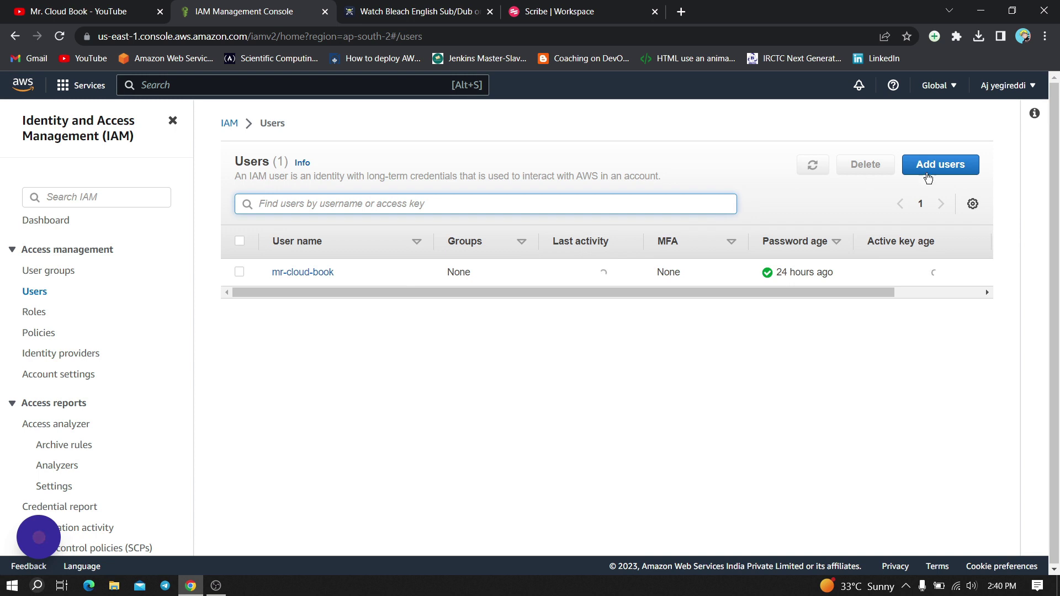
{"action": "left_click", "coordinate": [950, 170]}
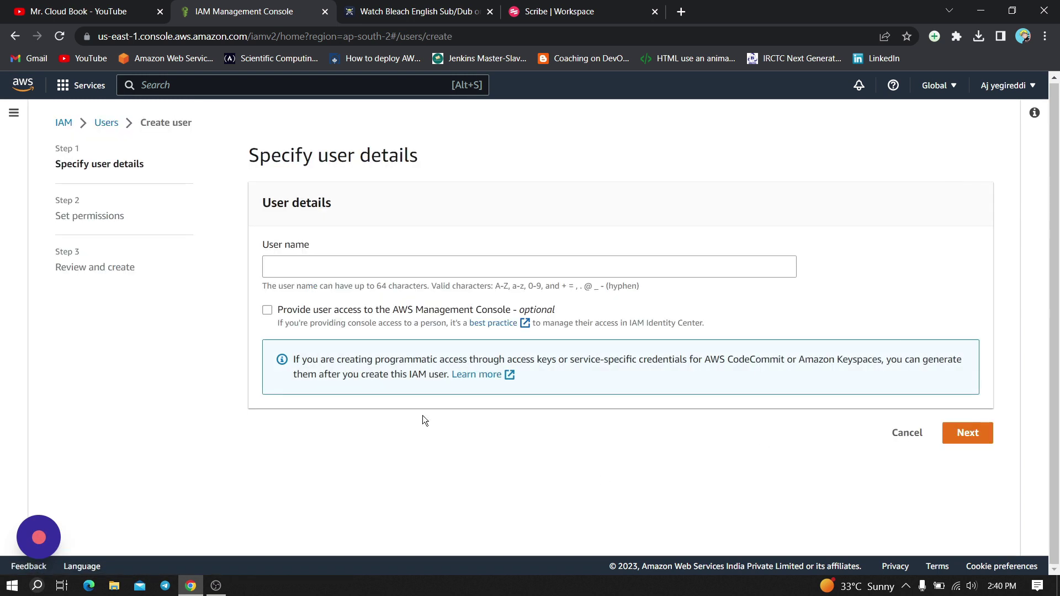
{"action": "left_click", "coordinate": [445, 269]}
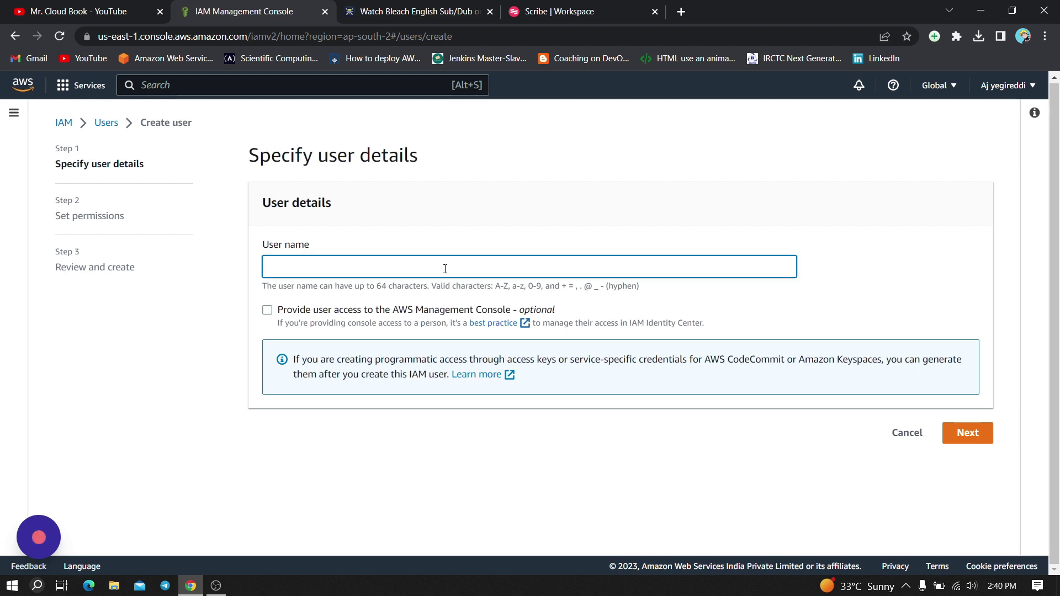
{"action": "type", "text": "Ajay"}
{"action": "left_click", "coordinate": [966, 433]}
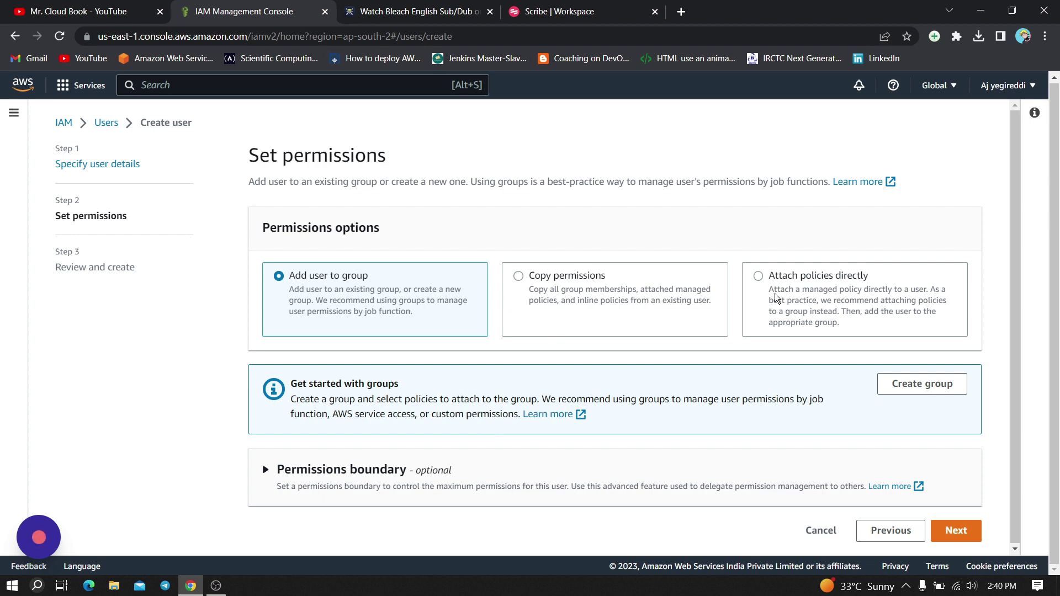
- Attach the AdministratorAccess policy directly to the new user and create the user without tags
{"action": "left_click", "coordinate": [767, 280]}
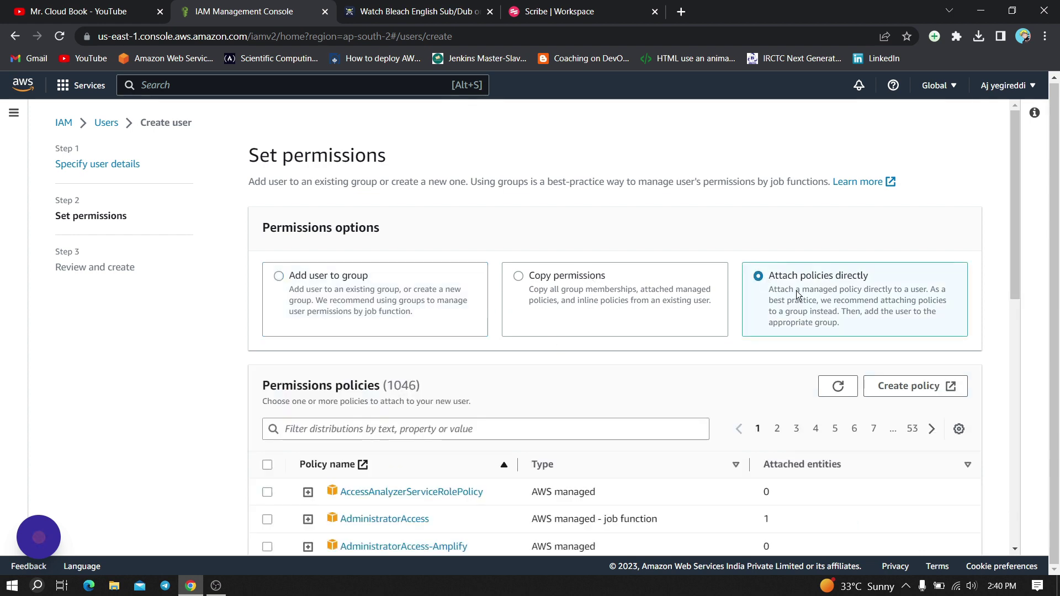
{"action": "scroll", "coordinate": [668, 319], "scroll_direction": "down", "scroll_amount": 2}
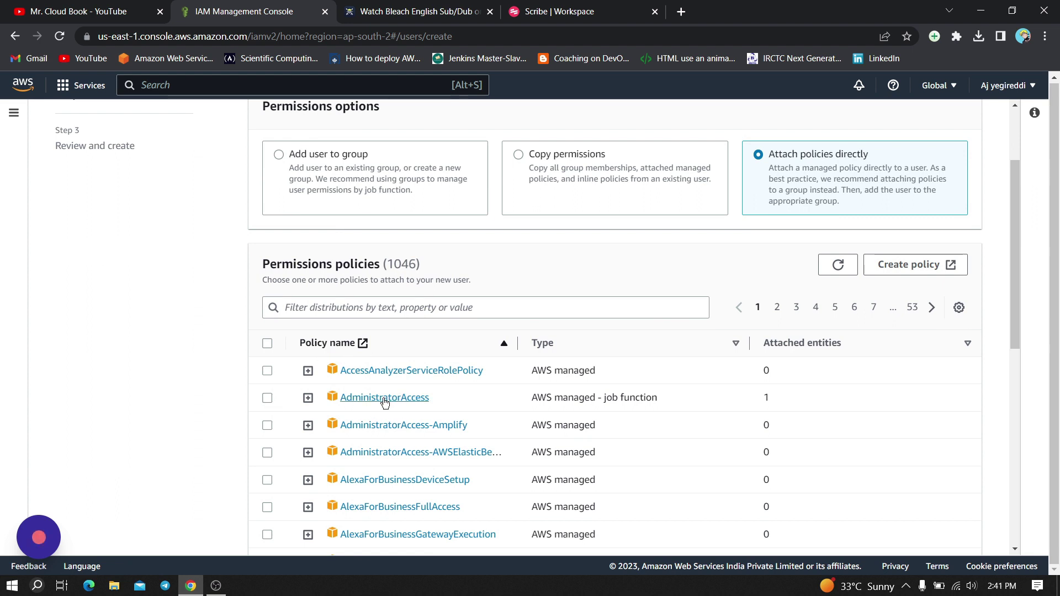
{"action": "left_click", "coordinate": [267, 398]}
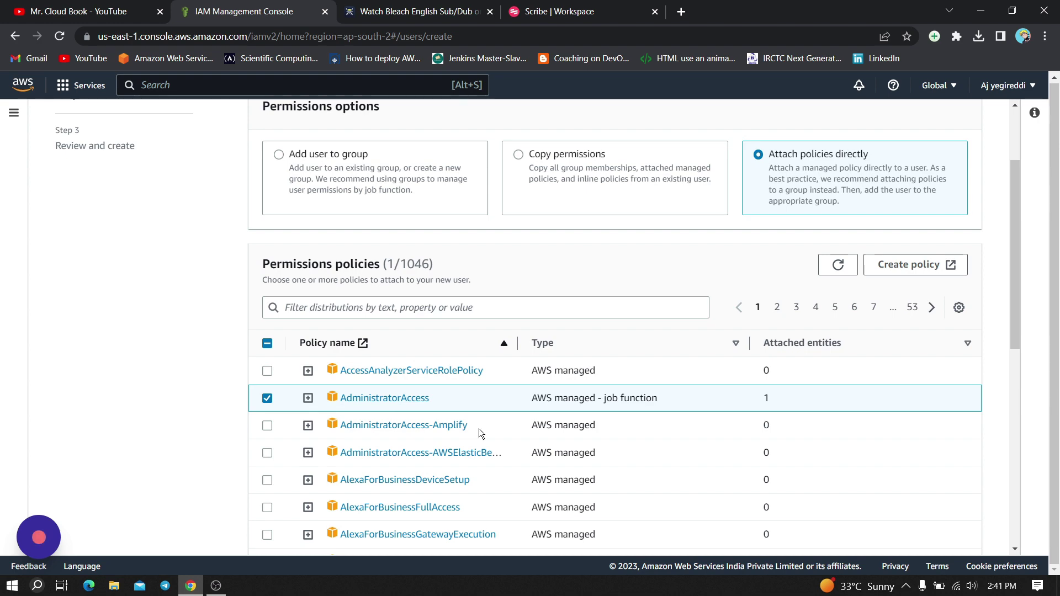
{"action": "scroll", "coordinate": [479, 428], "scroll_direction": "down", "scroll_amount": 8}
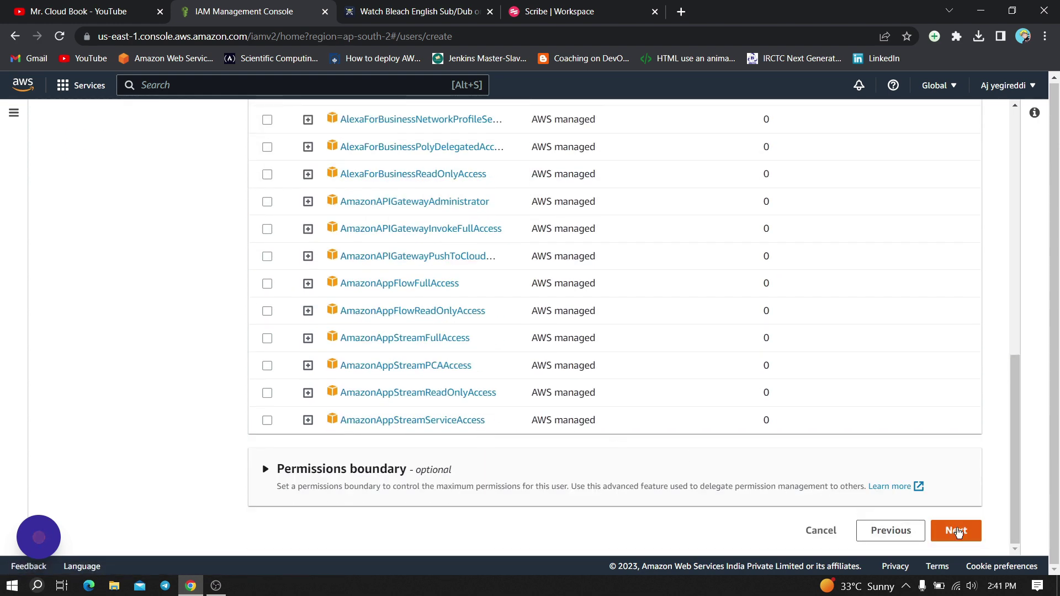
{"action": "left_click", "coordinate": [957, 531]}
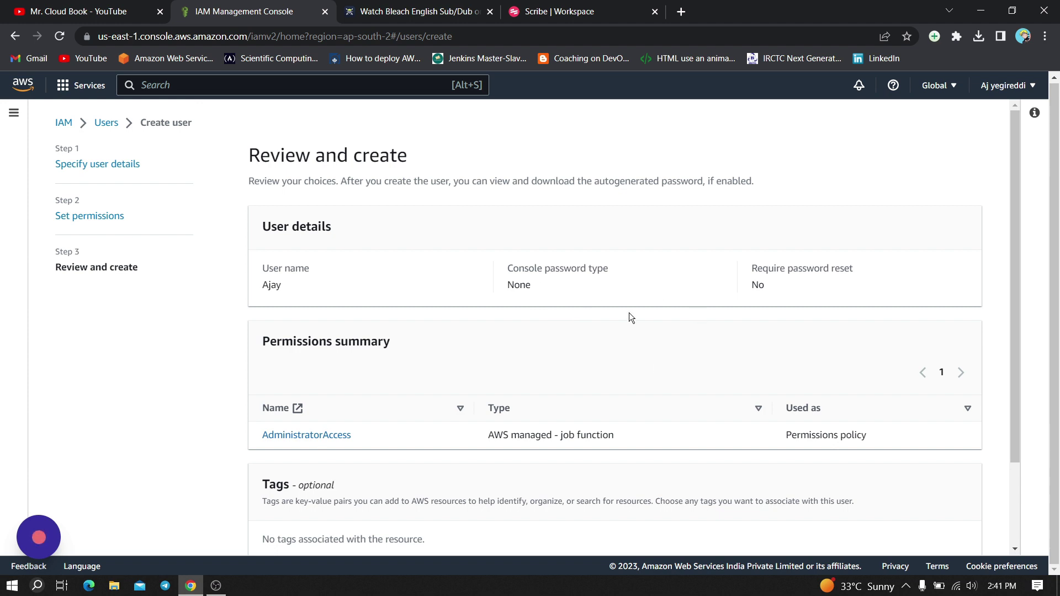
{"action": "scroll", "coordinate": [628, 313], "scroll_direction": "down", "scroll_amount": 2}
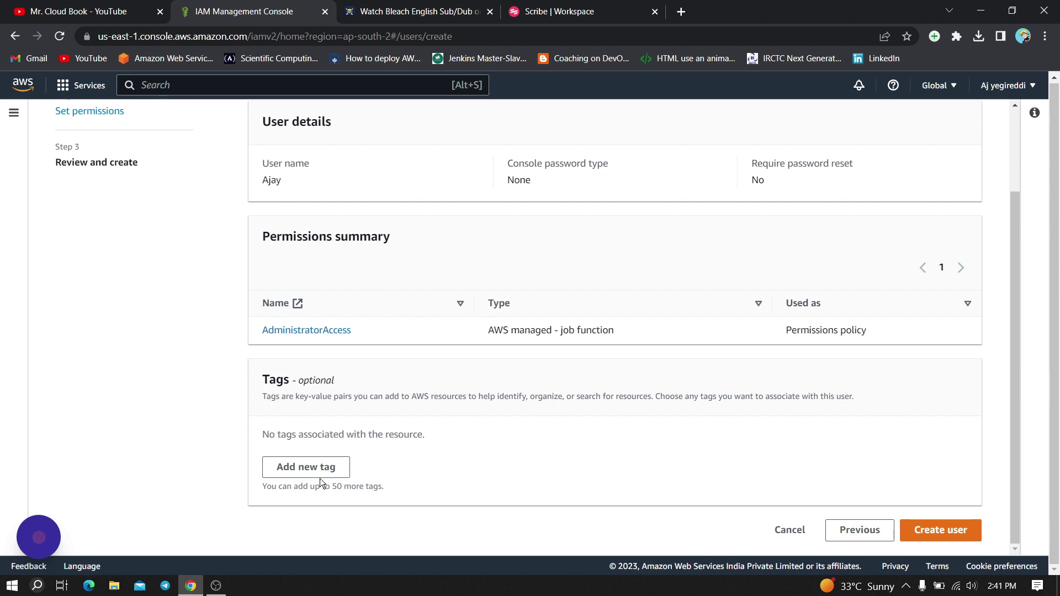
{"action": "left_click", "coordinate": [932, 532]}
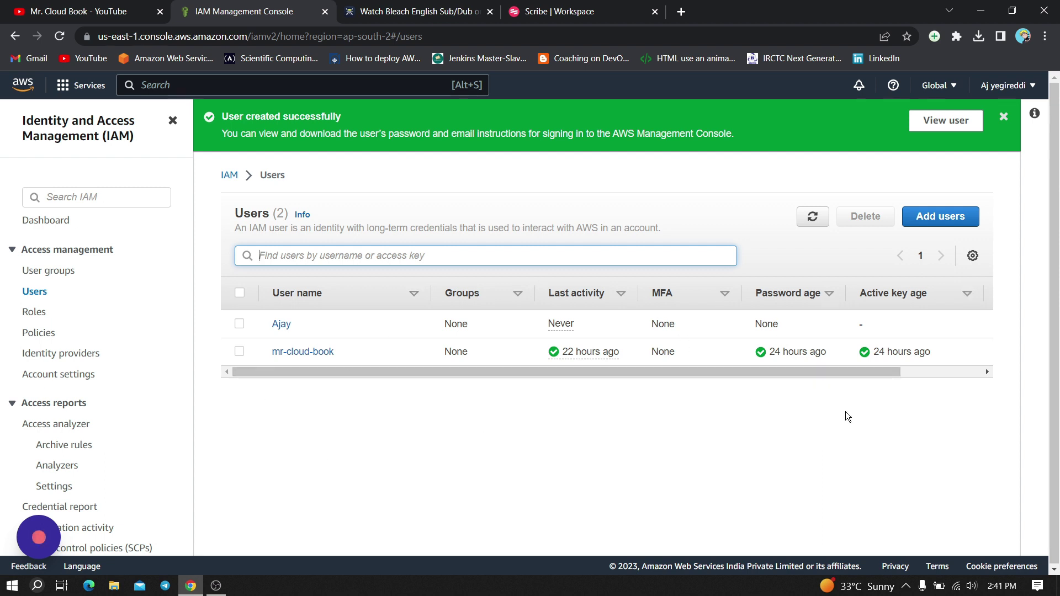
- Open the newly created user's details and display its security credentials
{"action": "left_click", "coordinate": [282, 326]}
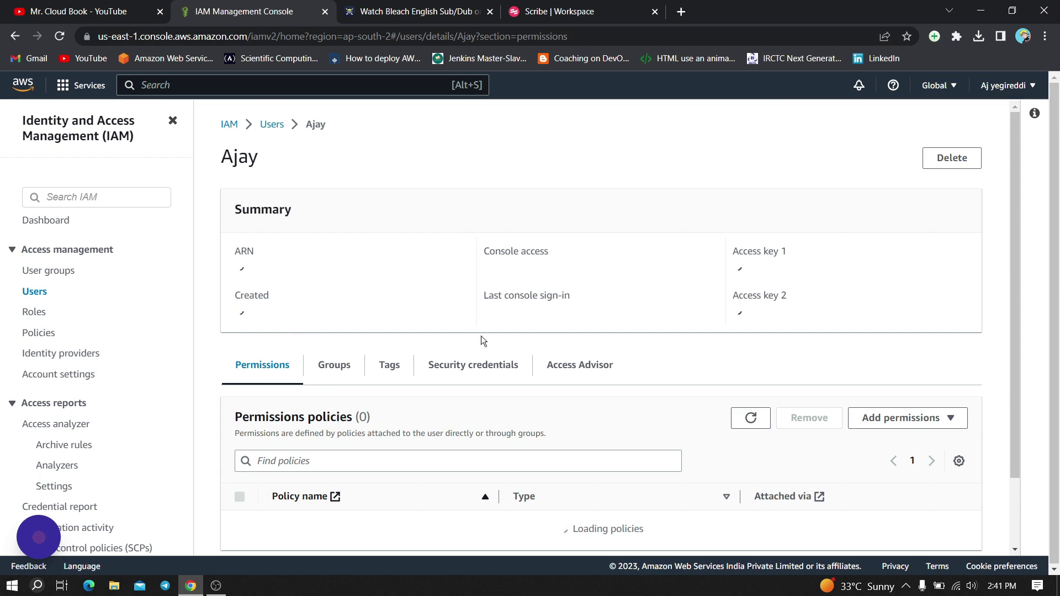
{"action": "scroll", "coordinate": [477, 375], "scroll_direction": "down", "scroll_amount": 3}
{"action": "scroll", "coordinate": [431, 266], "scroll_direction": "up", "scroll_amount": 3}
{"action": "left_click", "coordinate": [473, 366]}
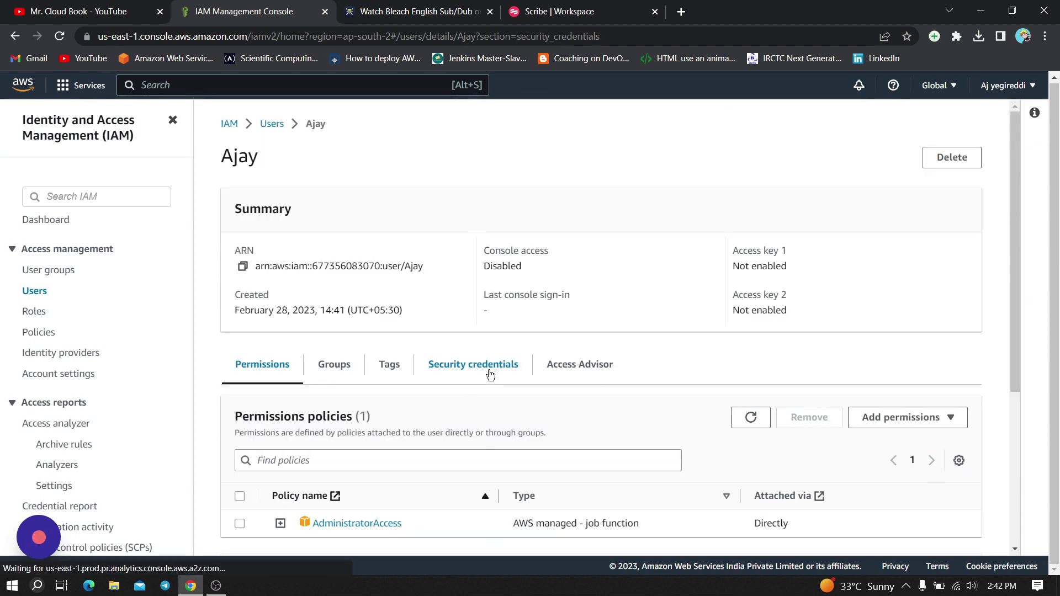
- Begin a new access key for the Command Line Interface (CLI) use case and acknowledge the recommendation on alternatives
{"action": "scroll", "coordinate": [528, 425], "scroll_direction": "down", "scroll_amount": 2}
{"action": "scroll", "coordinate": [528, 425], "scroll_direction": "down", "scroll_amount": 3}
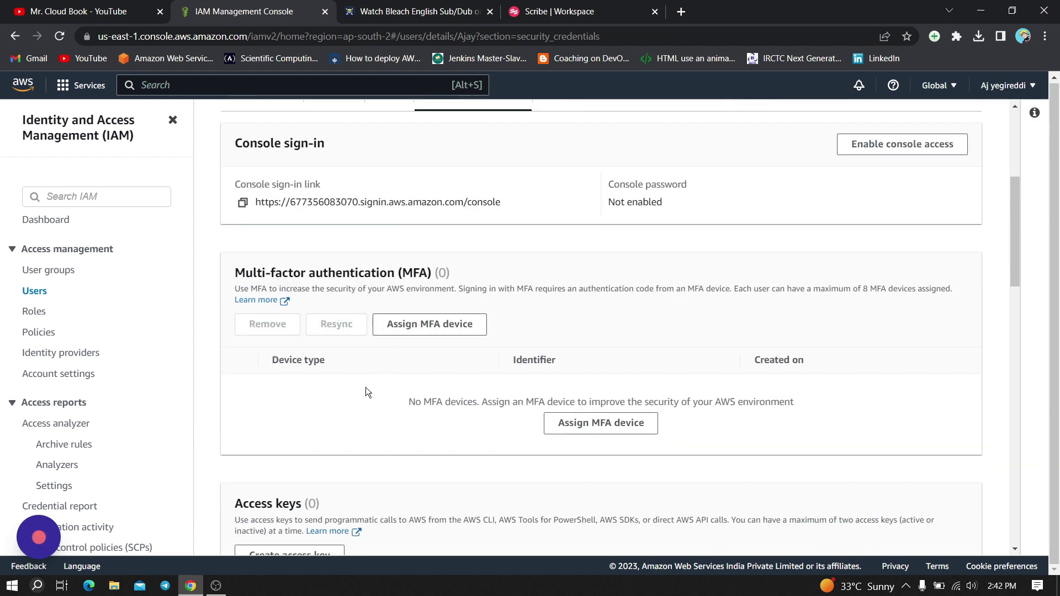
{"action": "scroll", "coordinate": [365, 388], "scroll_direction": "down", "scroll_amount": 3}
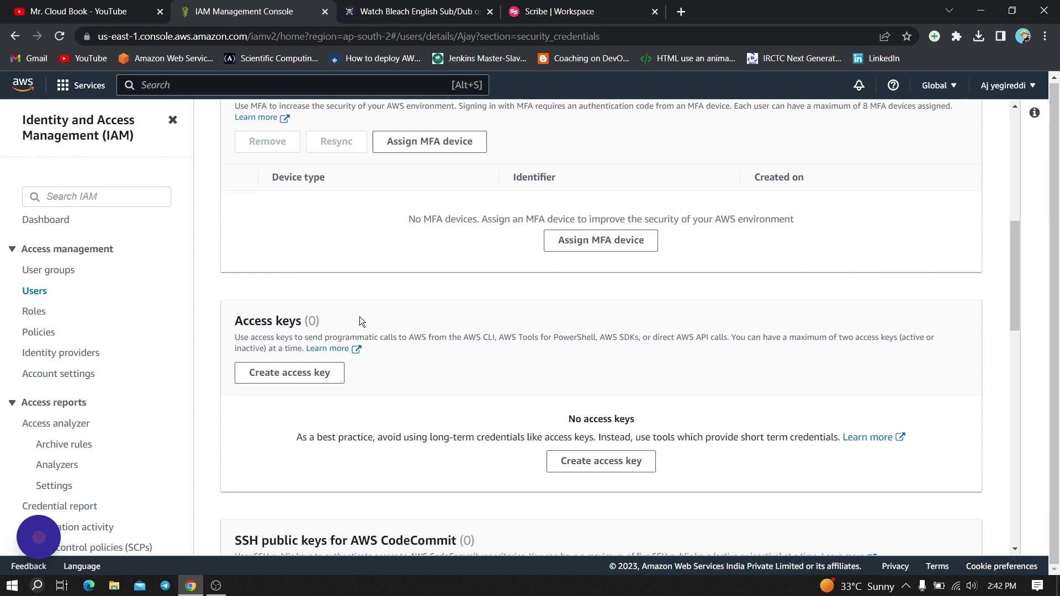
{"action": "scroll", "coordinate": [409, 326], "scroll_direction": "up", "scroll_amount": 2}
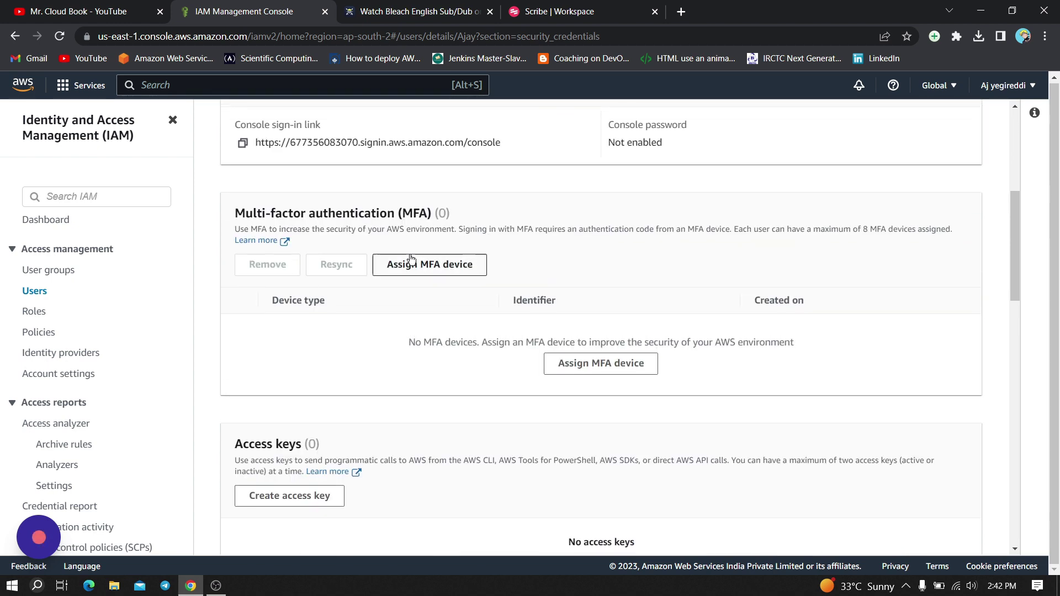
{"action": "scroll", "coordinate": [410, 254], "scroll_direction": "up", "scroll_amount": 6}
{"action": "scroll", "coordinate": [460, 376], "scroll_direction": "down", "scroll_amount": 4}
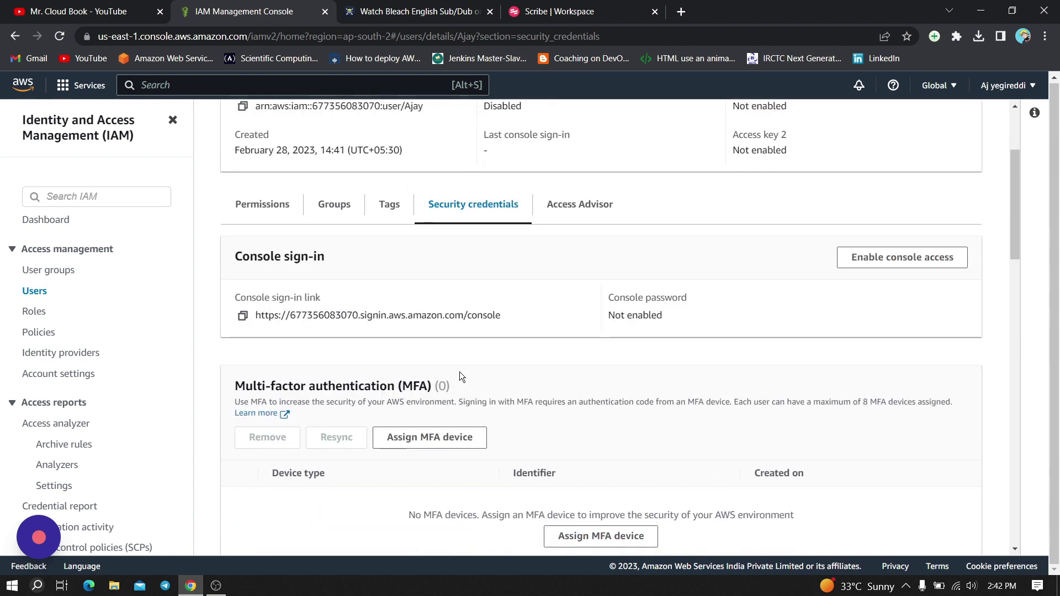
{"action": "scroll", "coordinate": [459, 376], "scroll_direction": "down", "scroll_amount": 3}
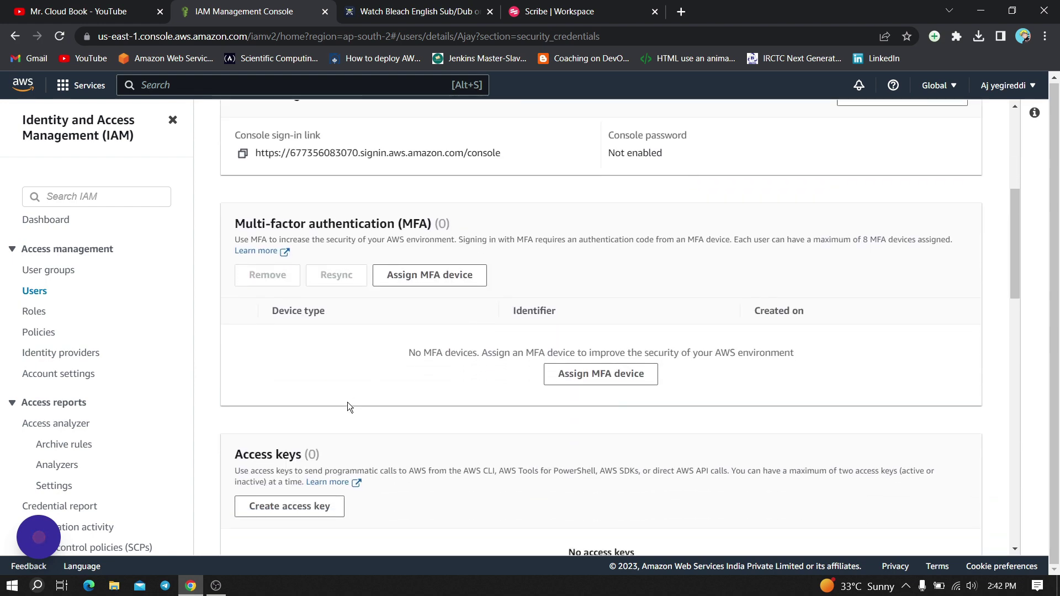
{"action": "scroll", "coordinate": [348, 406], "scroll_direction": "down", "scroll_amount": 2}
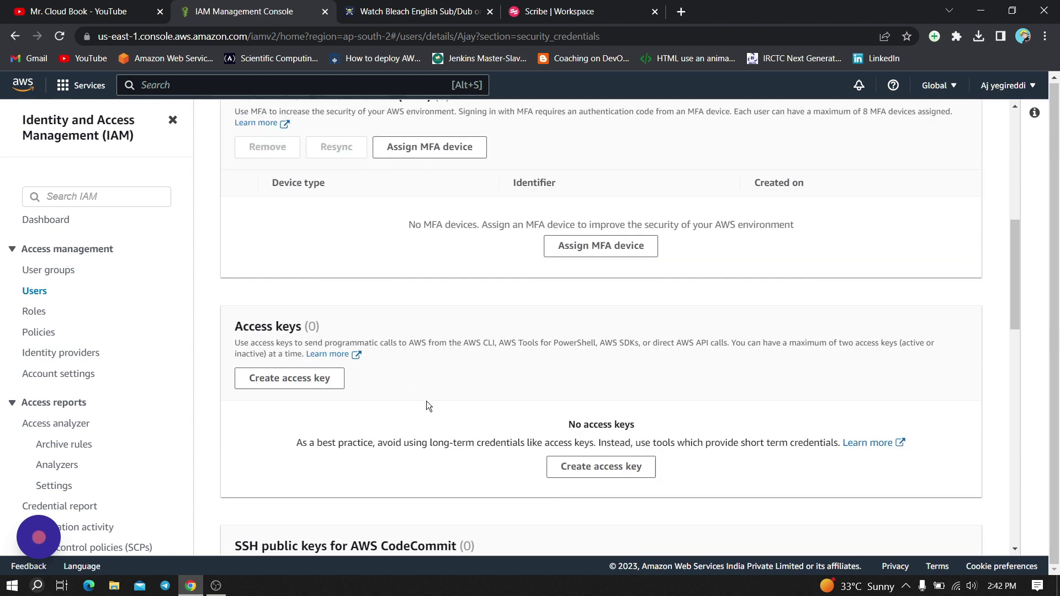
{"action": "left_click", "coordinate": [314, 378]}
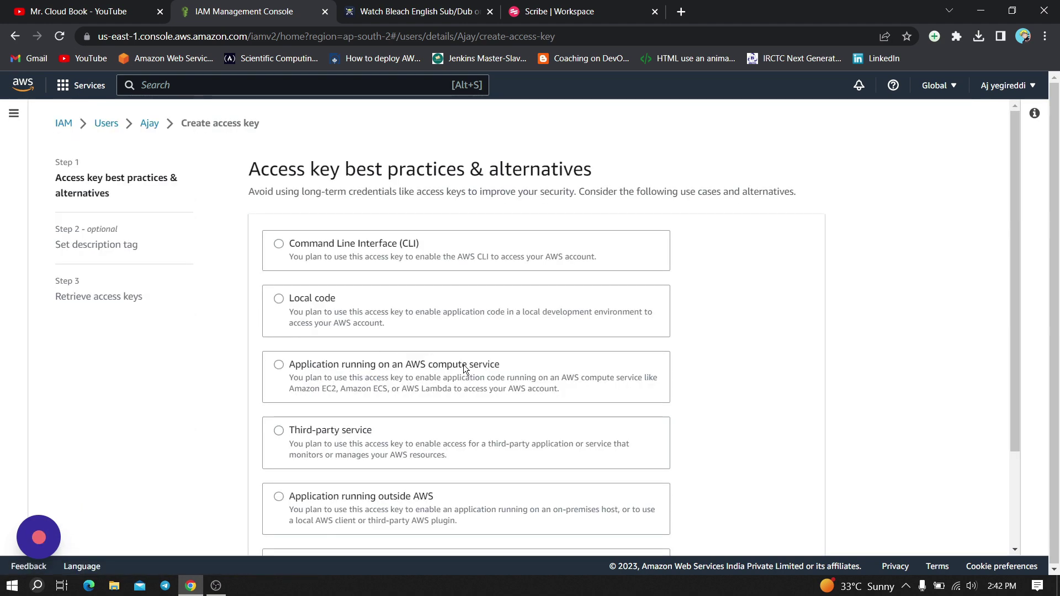
{"action": "left_click", "coordinate": [281, 245]}
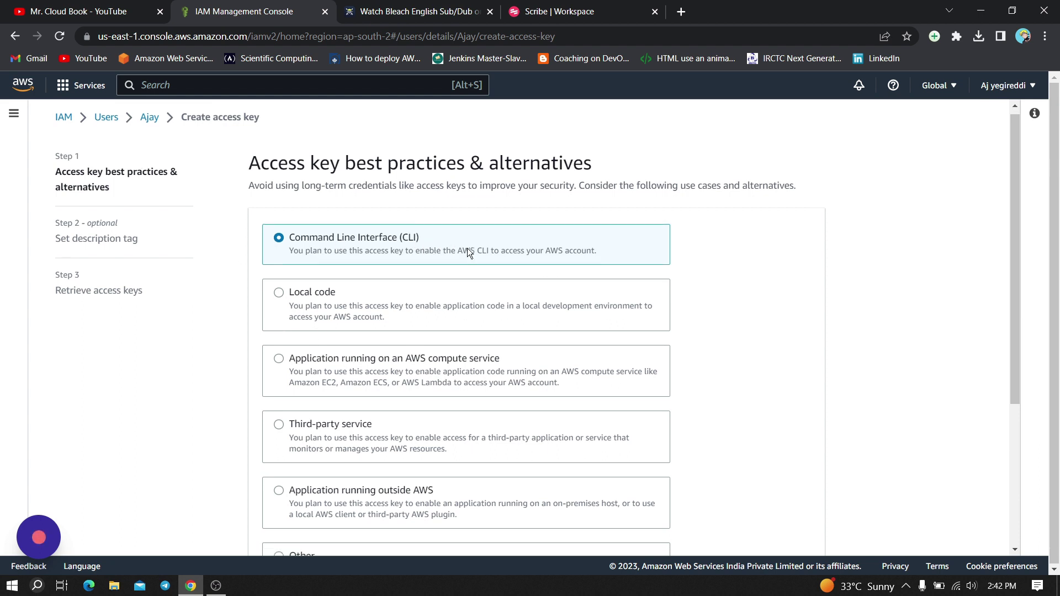
{"action": "scroll", "coordinate": [467, 252], "scroll_direction": "down", "scroll_amount": 4}
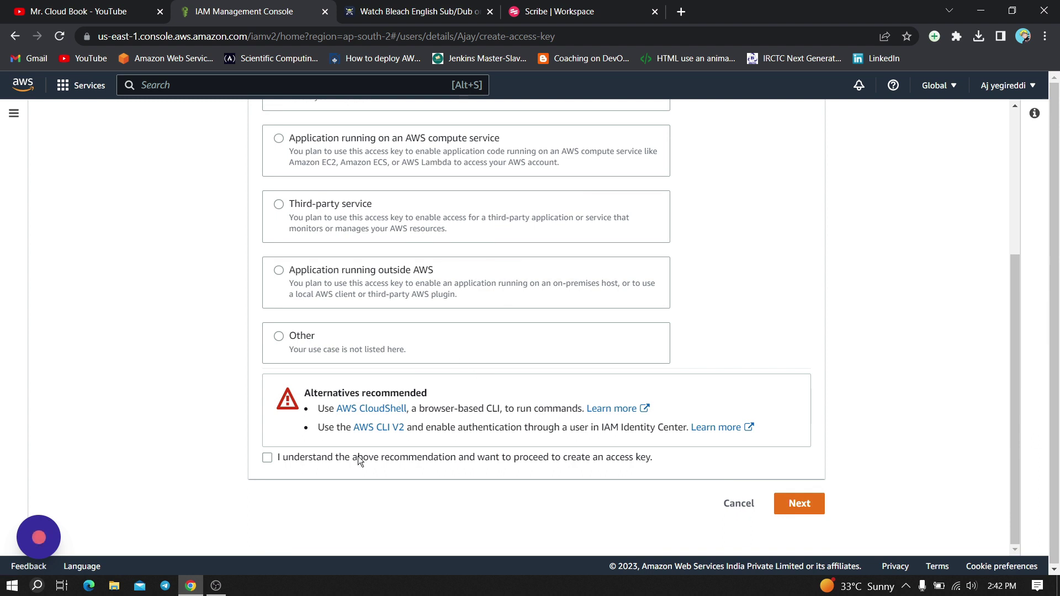
{"action": "left_click", "coordinate": [269, 458]}
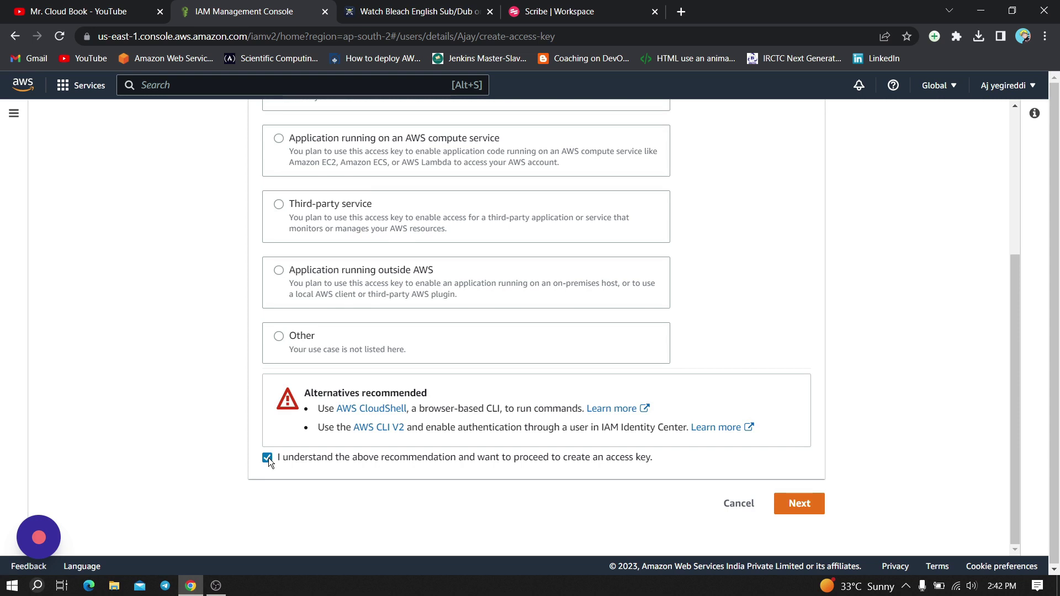
{"action": "left_click", "coordinate": [787, 515]}
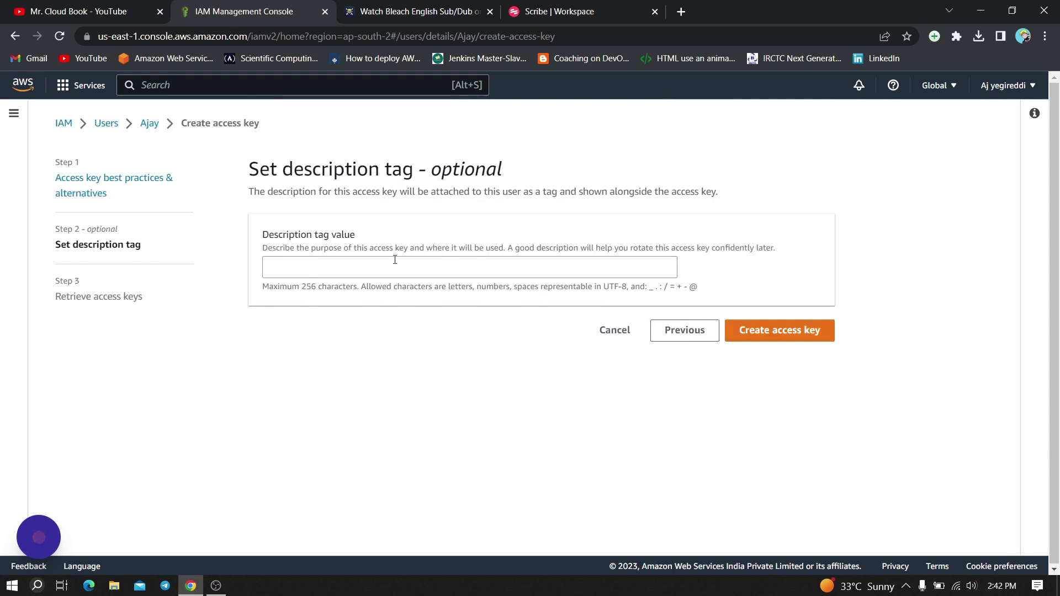
- Create the access key without a description tag, download its .csv file, and finish the wizard
{"action": "left_click", "coordinate": [762, 329]}
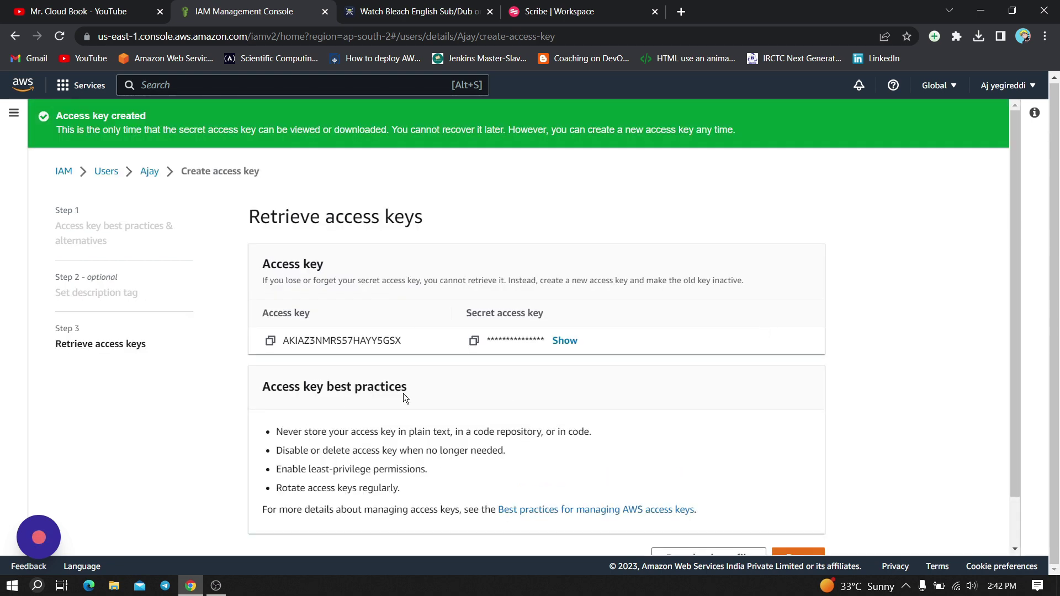
{"action": "scroll", "coordinate": [546, 405], "scroll_direction": "down", "scroll_amount": 1}
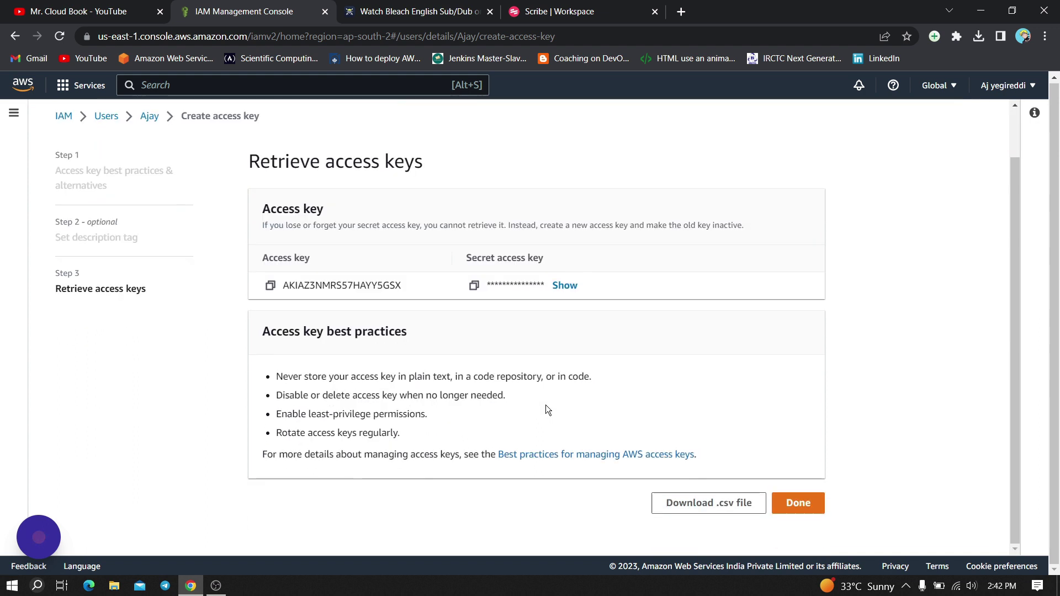
{"action": "left_click", "coordinate": [718, 508]}
{"action": "left_click", "coordinate": [798, 503]}
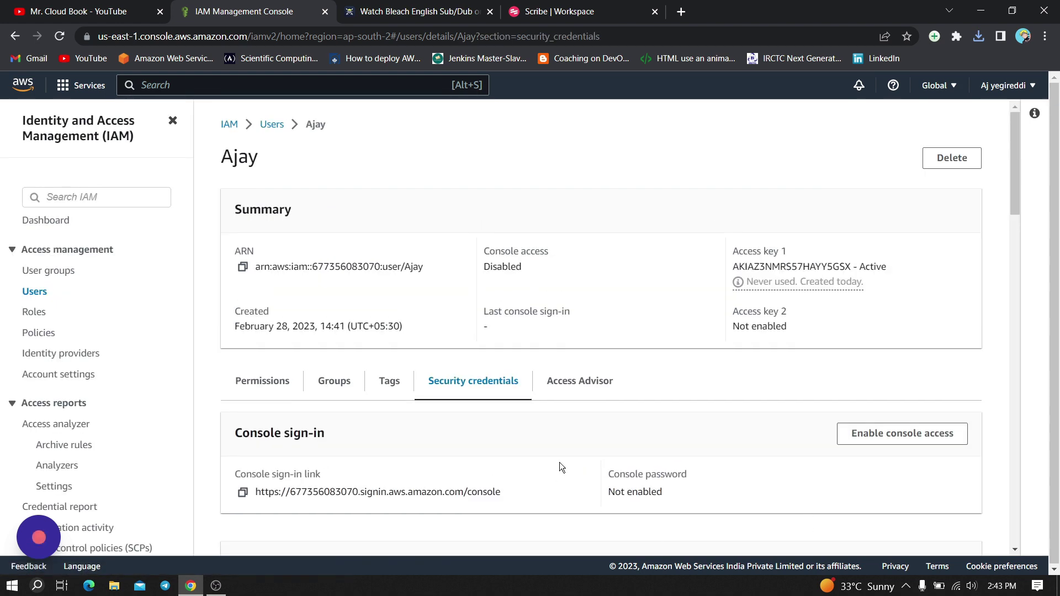
- Review the new access key's entry among the user's security credentials
{"action": "scroll", "coordinate": [559, 462], "scroll_direction": "down", "scroll_amount": 7}
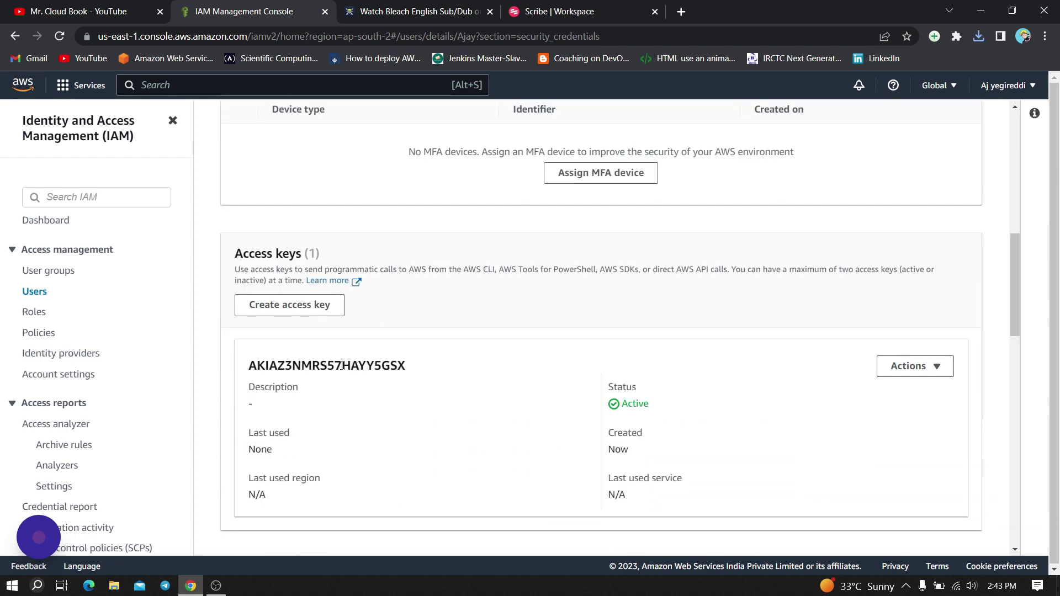
{"action": "scroll", "coordinate": [449, 430], "scroll_direction": "down", "scroll_amount": 2}
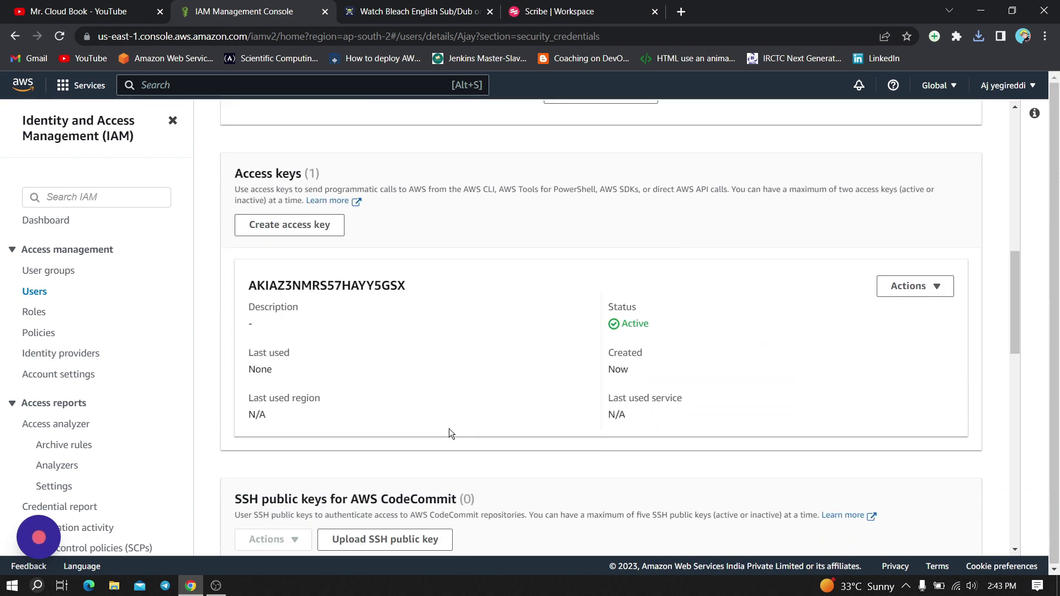
{"action": "scroll", "coordinate": [449, 428], "scroll_direction": "up", "scroll_amount": 10}
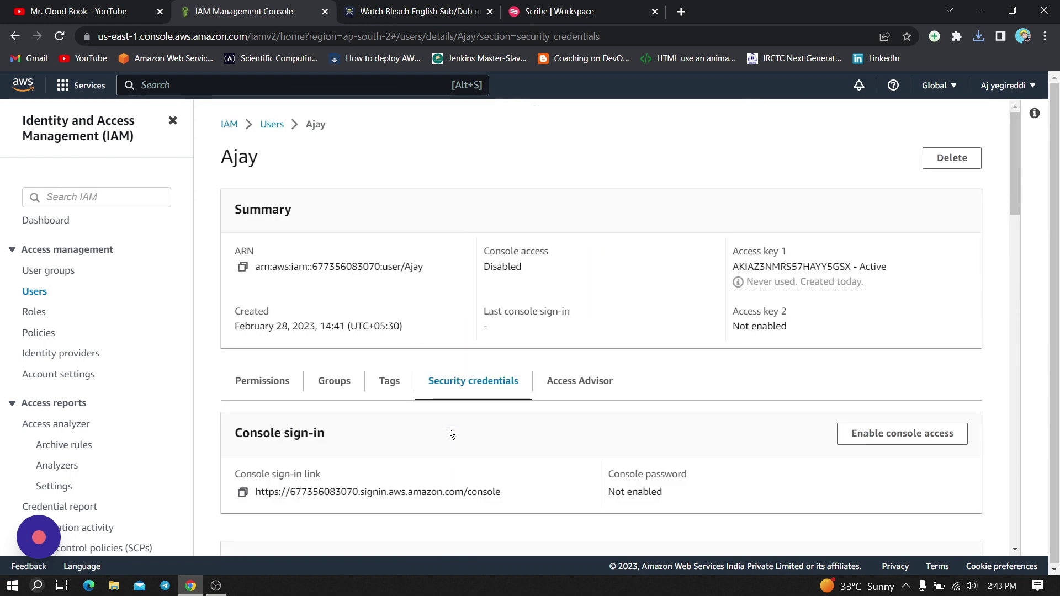